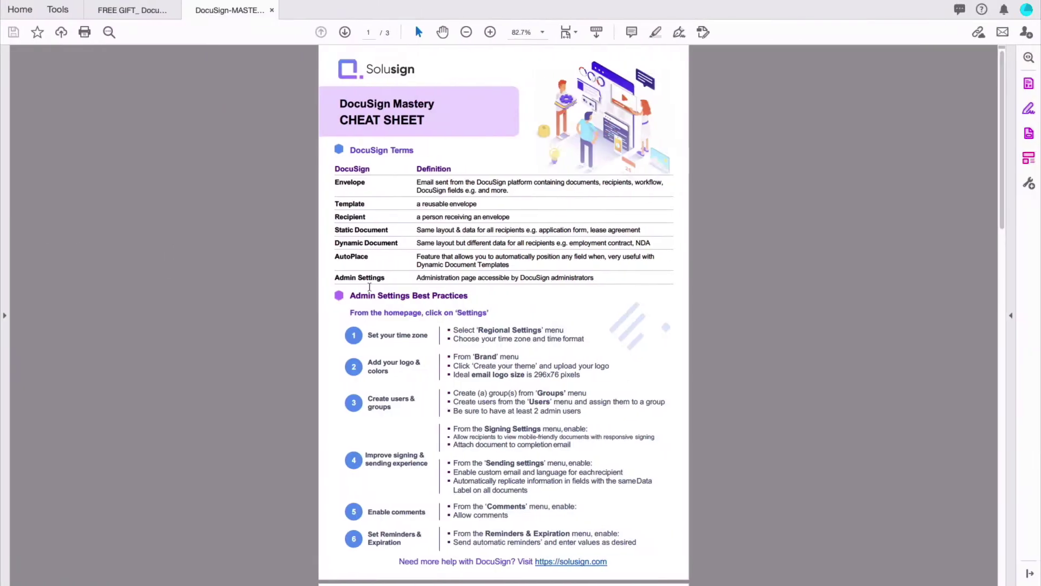
# Step: Scroll through the DocuSign Mastery cheat sheet PDF
pyautogui.scroll(-3, 511, 333)
pyautogui.scroll(3, 511, 334)
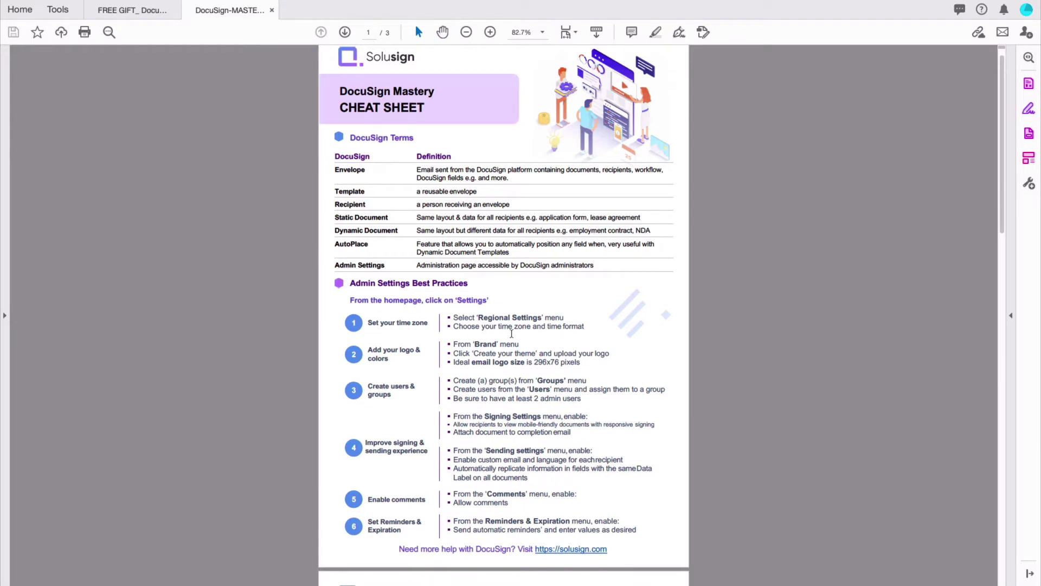
pyautogui.scroll(-10, 511, 333)
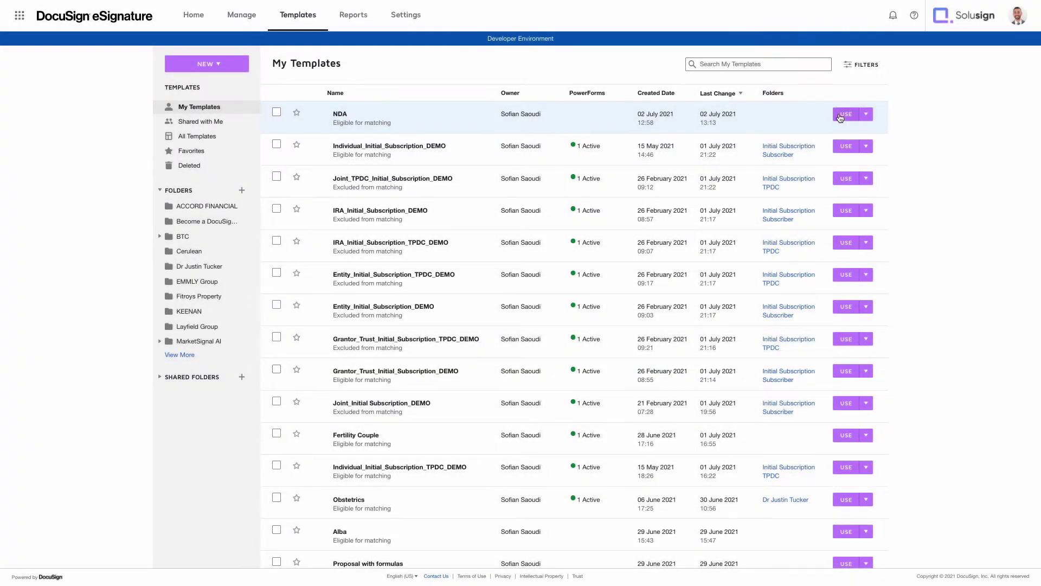
# Step: Send an NDA envelope with the saved contact's name changed to end in 'Receiving Party'
pyautogui.click(844, 114)
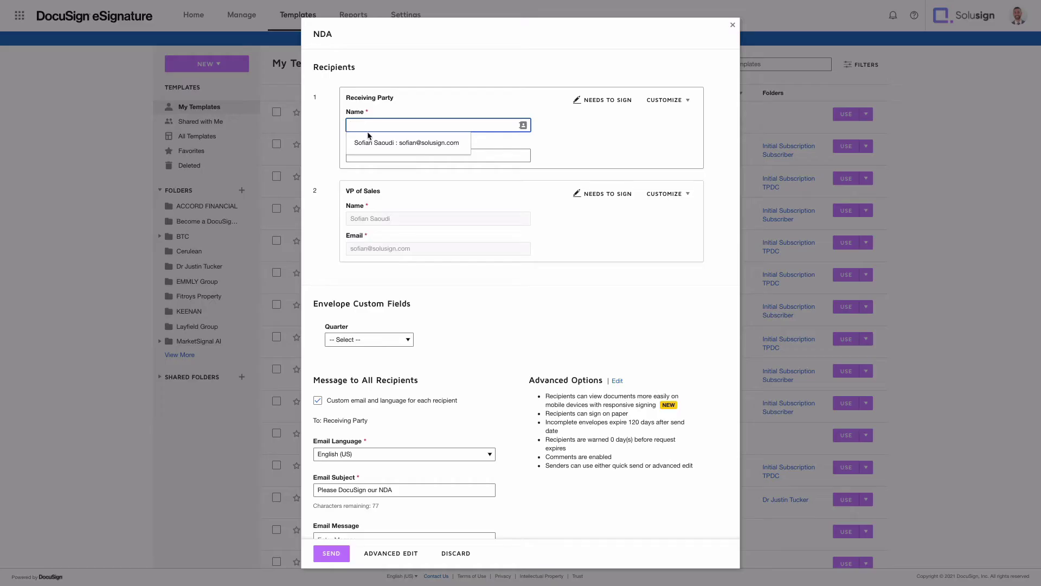
pyautogui.click(373, 143)
pyautogui.moveTo(370, 126); pyautogui.dragTo(392, 126)
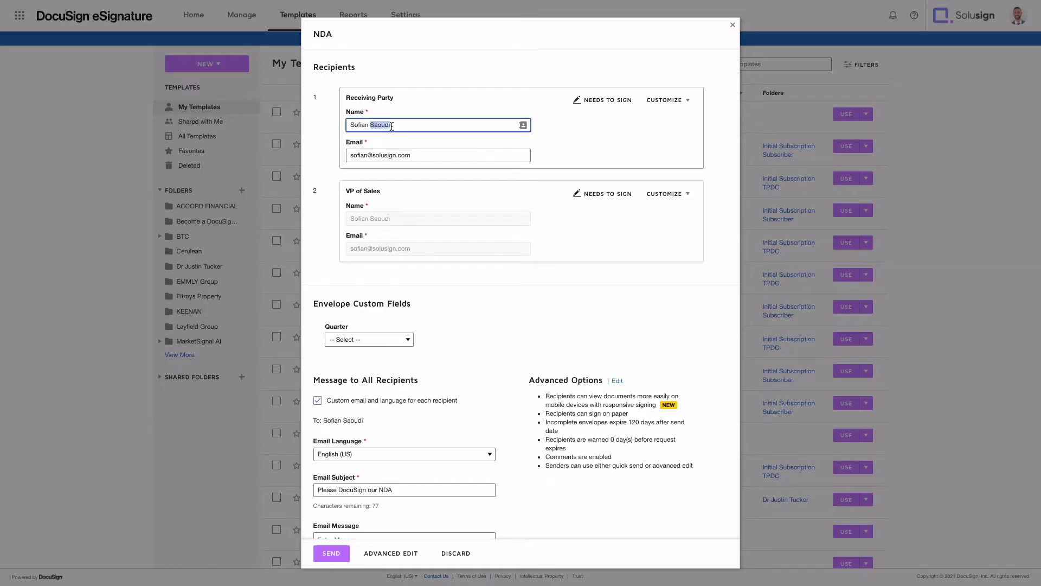
pyautogui.write('r')
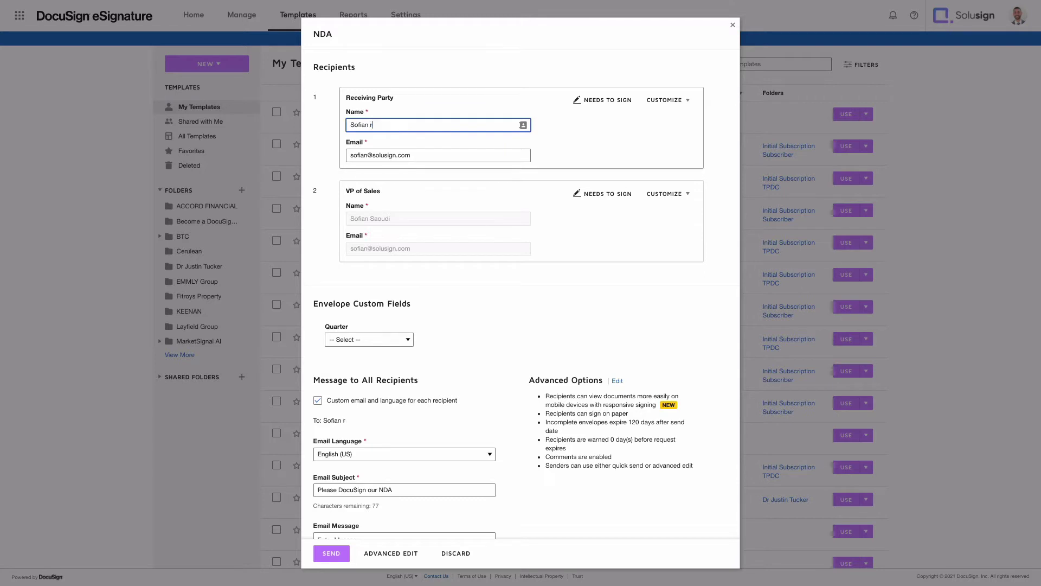
pyautogui.write('E')
pyautogui.press('BackSpace')
pyautogui.write('eceiving Pa')
pyautogui.press('BackSpace')
pyautogui.press('BackSpace')
pyautogui.write('Party')
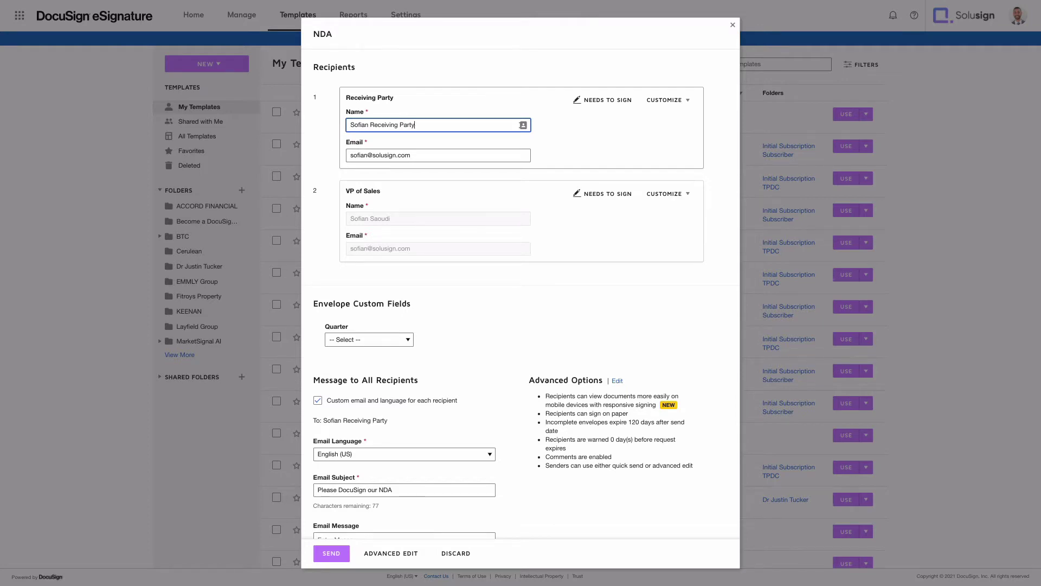
pyautogui.scroll(-5, 591, 325)
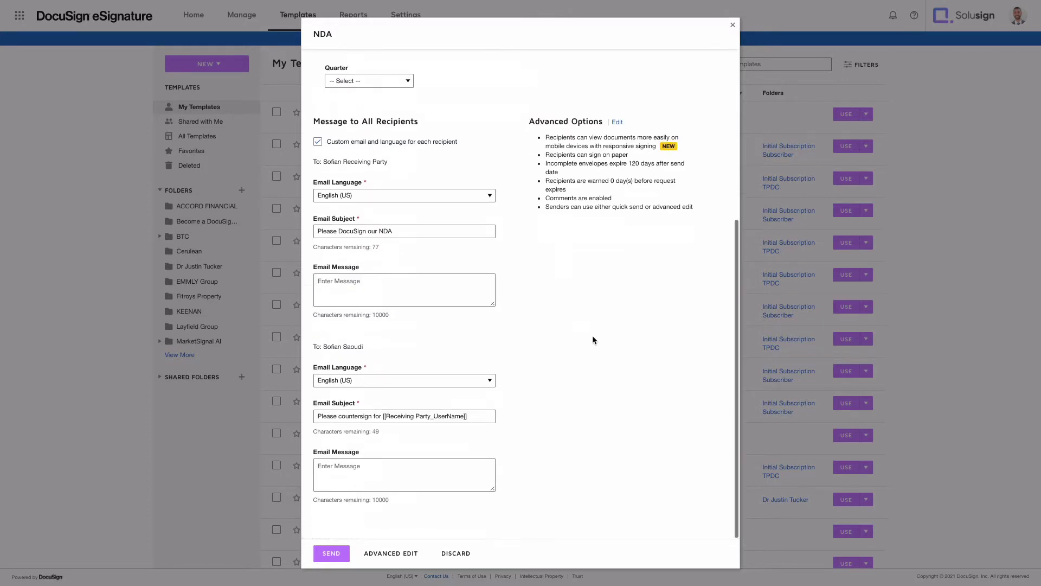
pyautogui.click(331, 554)
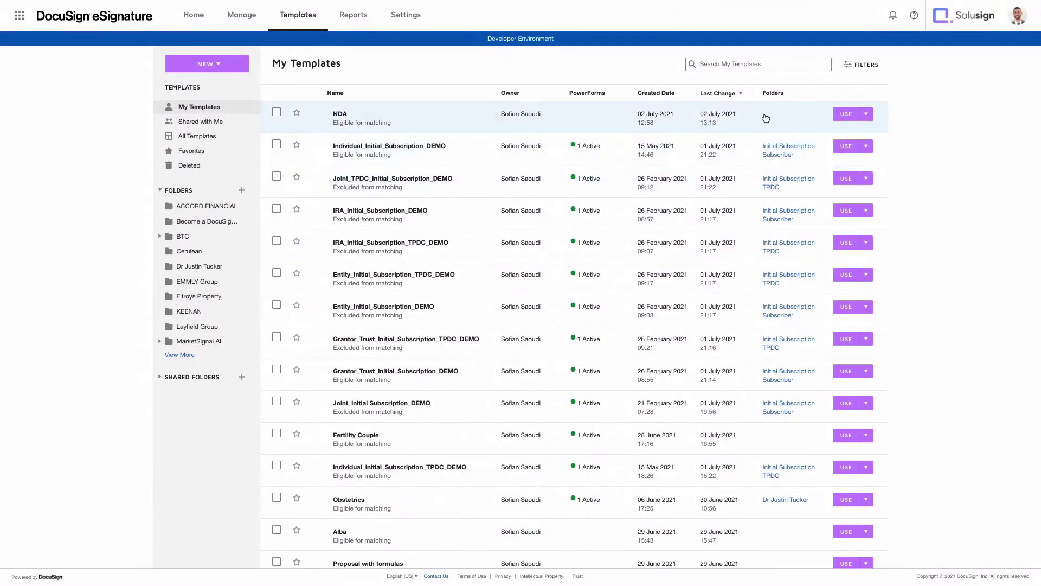
# Step: Edit the NDA template and advance to its field-placement page
pyautogui.click(866, 116)
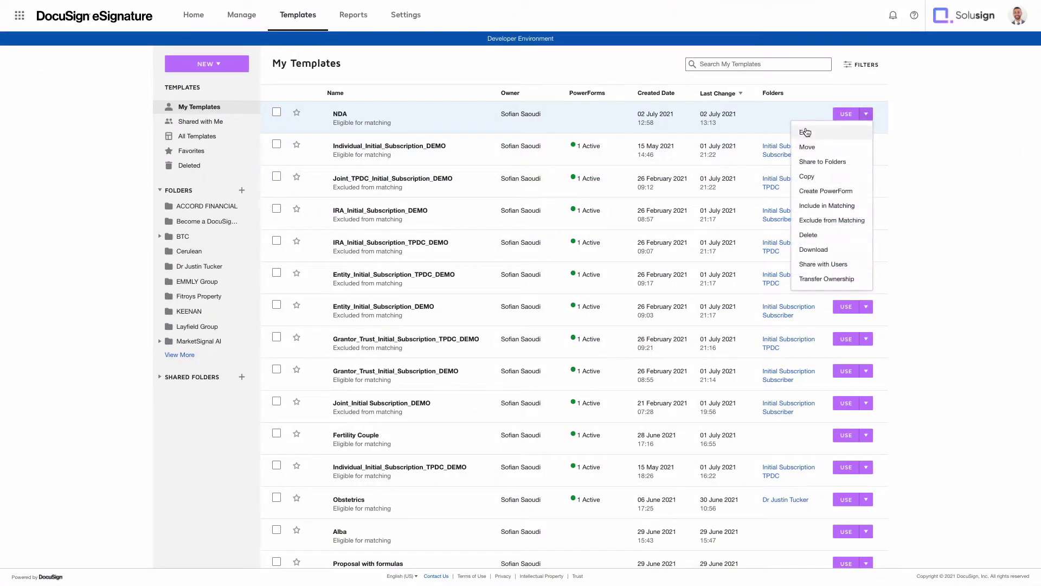
pyautogui.click(838, 67)
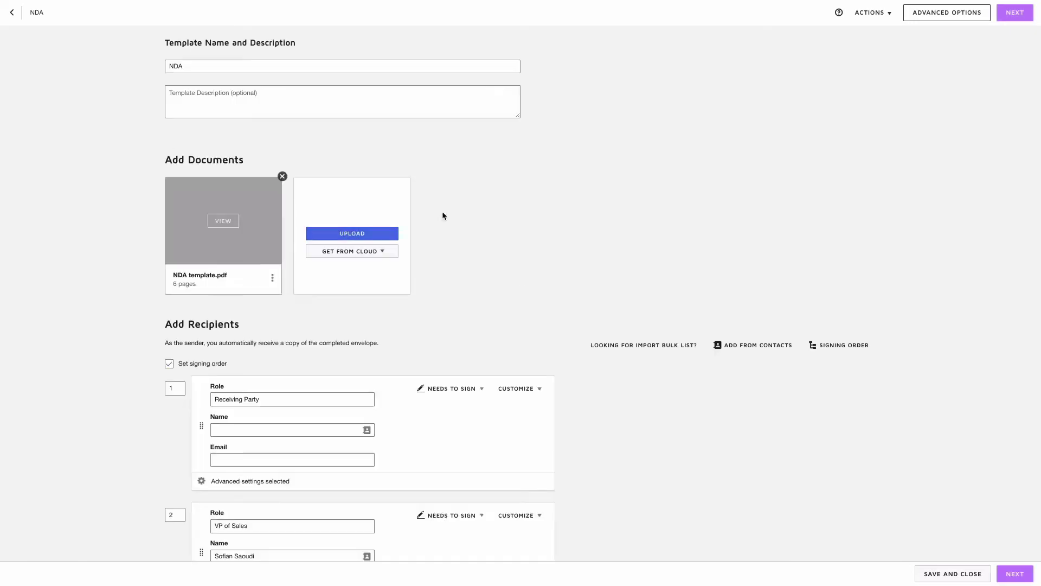
pyautogui.click(1015, 574)
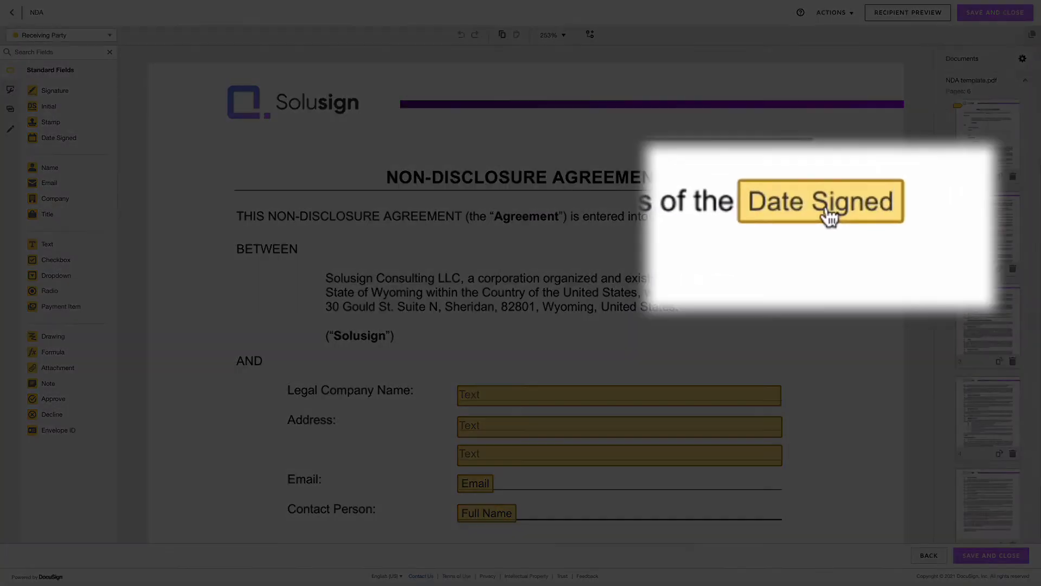
# Step: Nudge page one's Date Signed field two steps down and two steps right
pyautogui.click(831, 224)
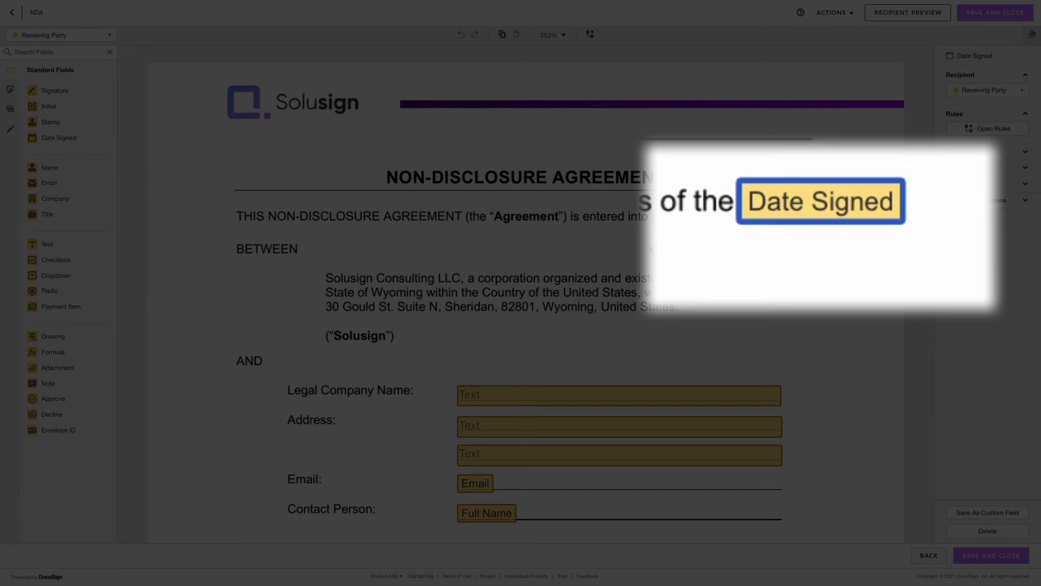
pyautogui.press('Down')
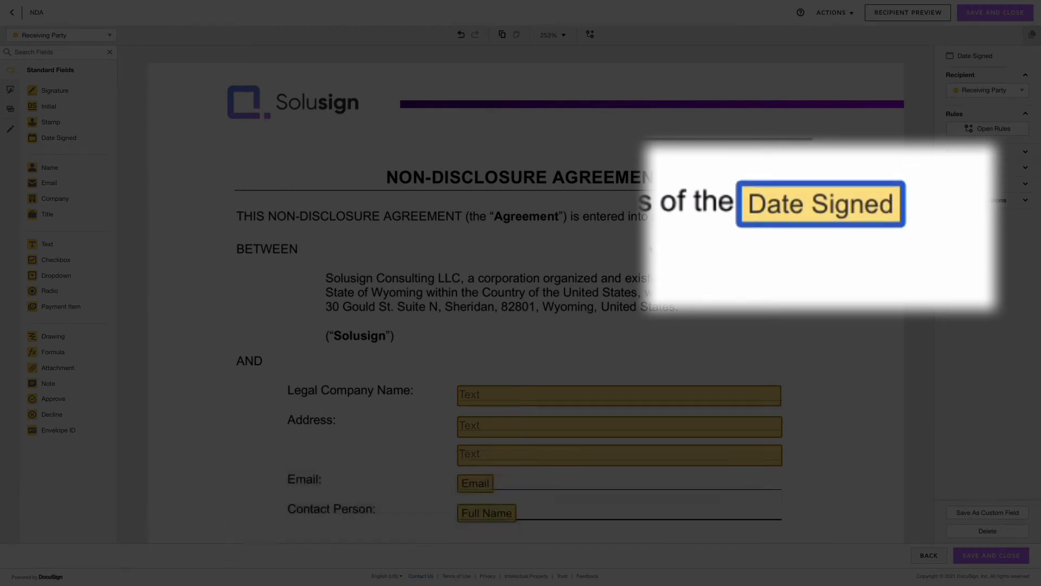
pyautogui.press('Down')
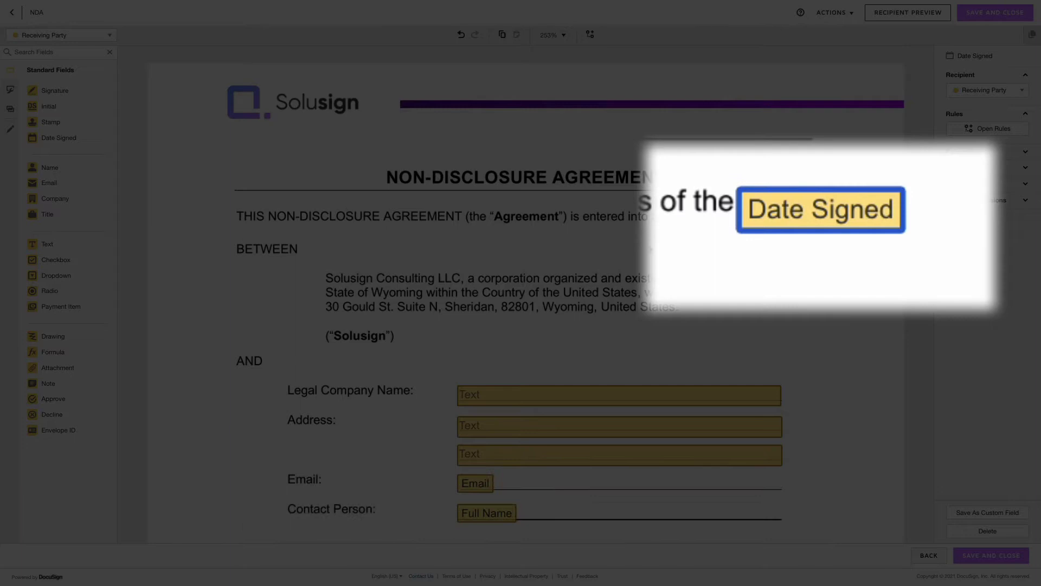
pyautogui.press('Right')
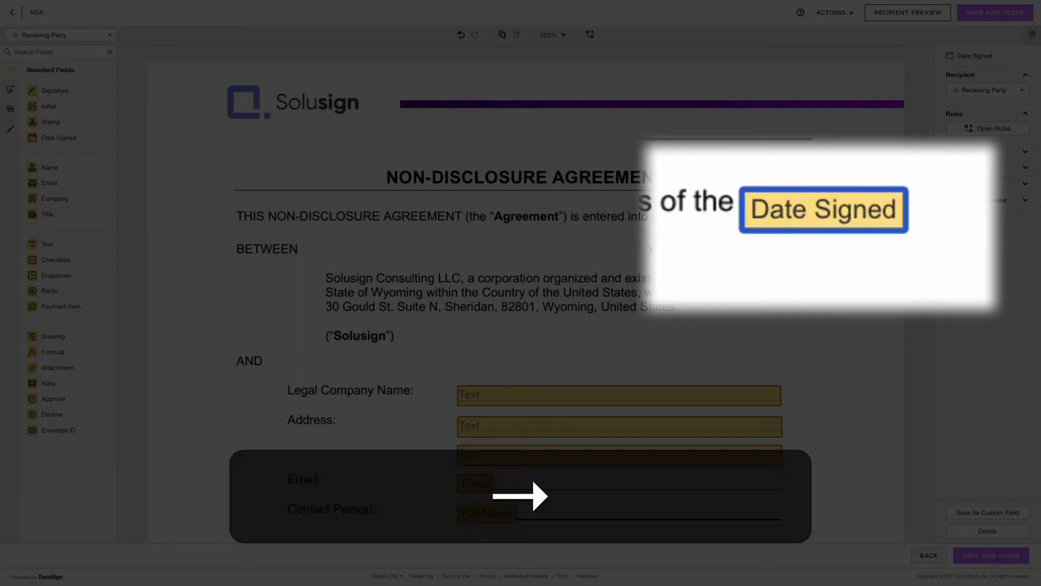
pyautogui.press('Right')
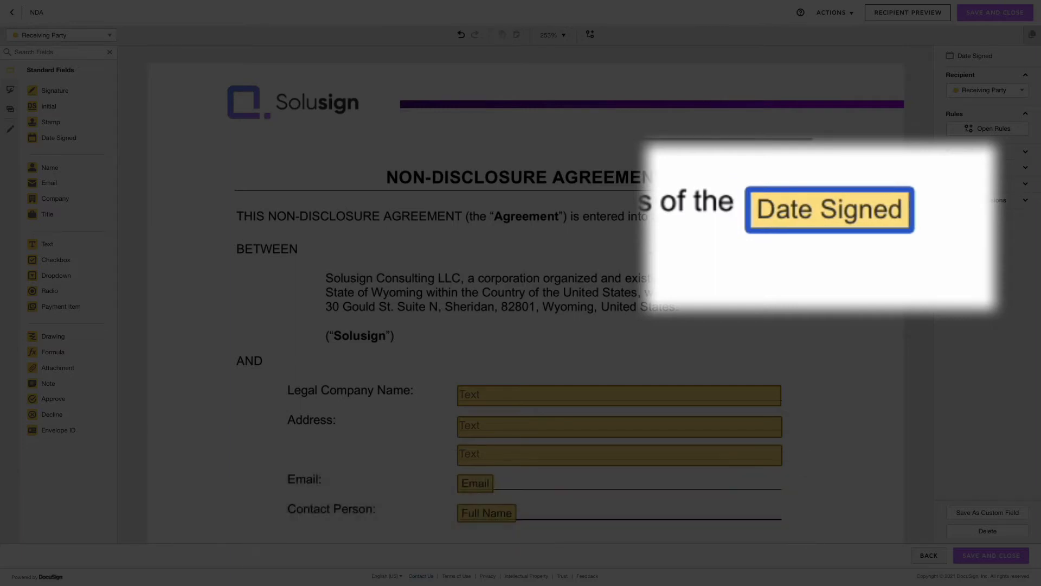
pyautogui.click(648, 248)
pyautogui.click(781, 217)
pyautogui.click(611, 309)
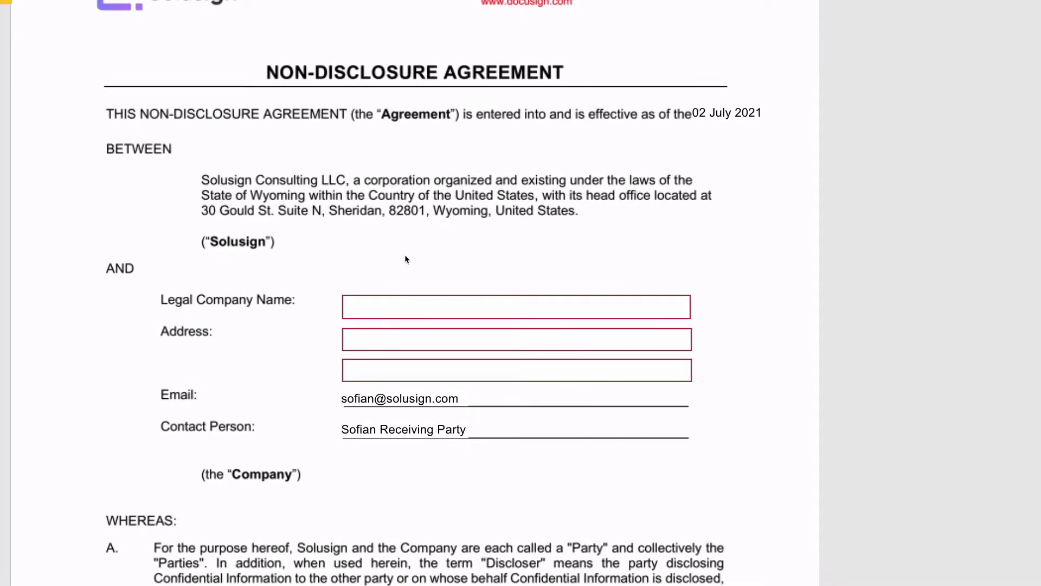
# Step: Enter COMPANY X as Legal Company Name, with a Main St street line and 'Sydney 2000 NSW'
pyautogui.click(482, 311)
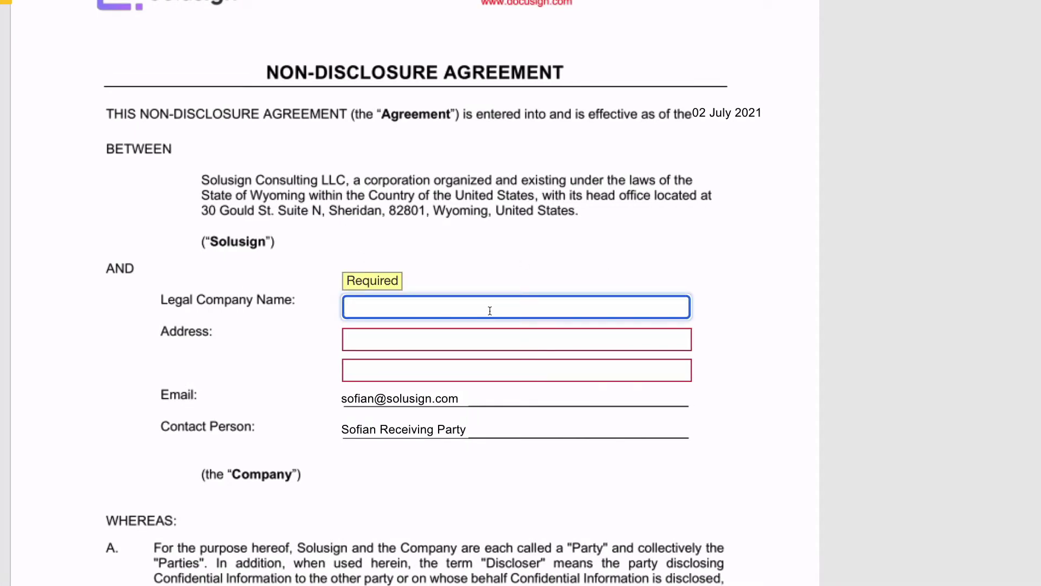
pyautogui.write('COMPANY X')
pyautogui.click(490, 337)
pyautogui.write('123 main')
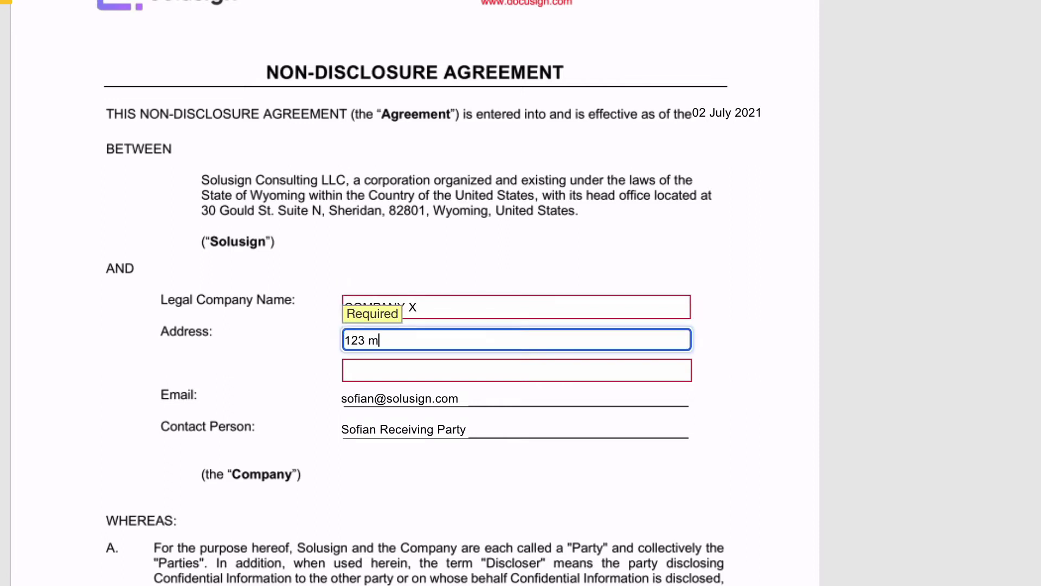
pyautogui.press('BackSpace')
pyautogui.press('BackSpace')
pyautogui.press('BackSpace')
pyautogui.press('BackSpace')
pyautogui.write('Maine')
pyautogui.press('BackSpace')
pyautogui.write('St')
pyautogui.click(461, 365)
pyautogui.write('Sydney 2000 NSW')
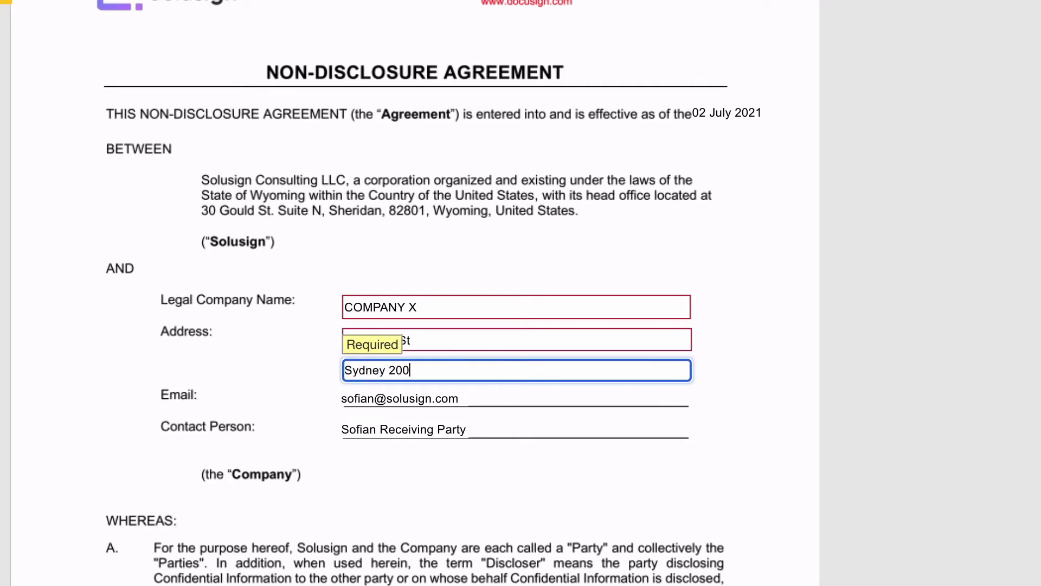
pyautogui.click(578, 412)
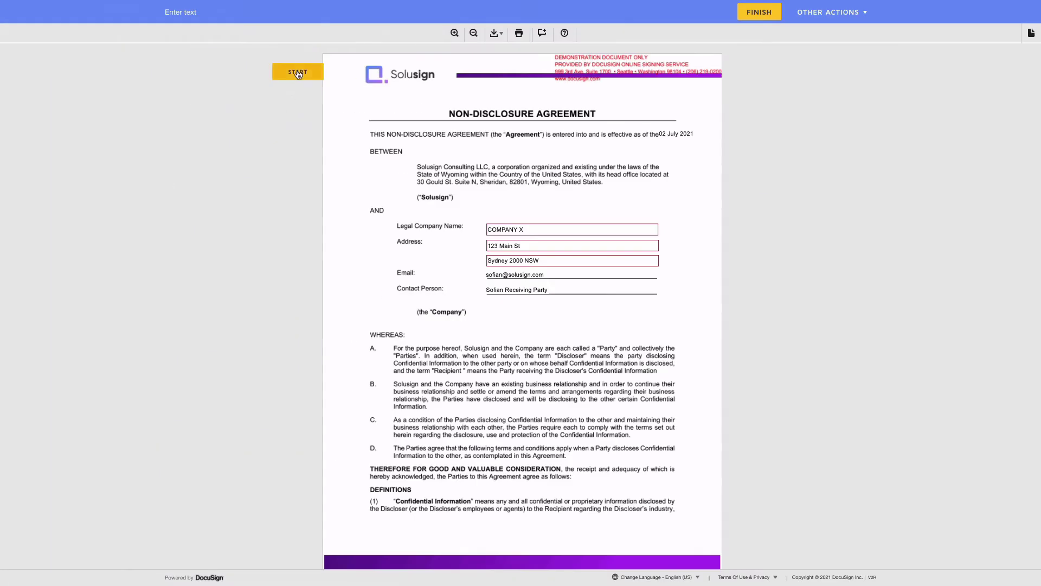
# Step: Apply a saved signature to the Receiving Party's sign line on page 6
pyautogui.click(298, 74)
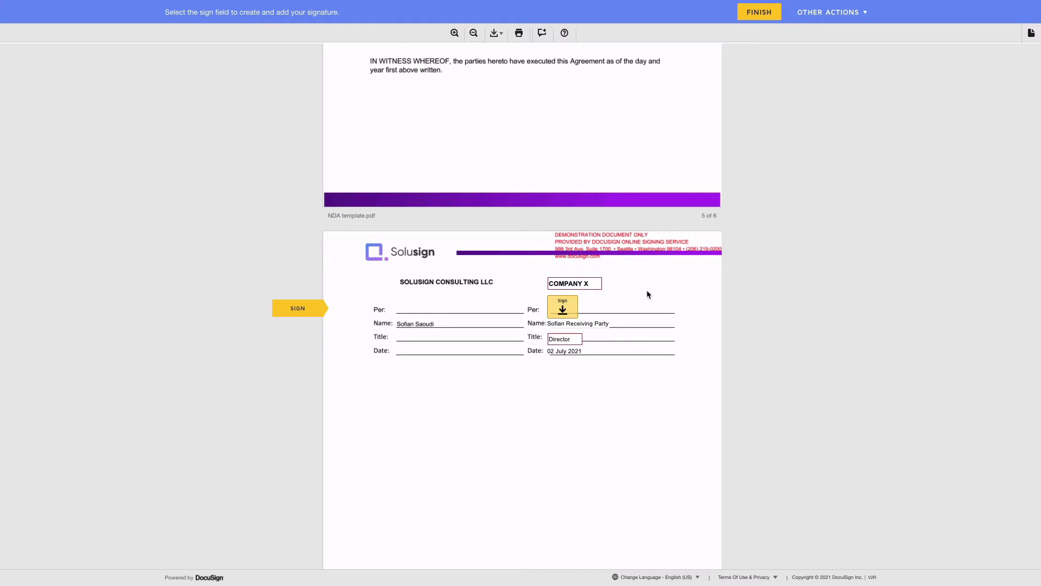
pyautogui.click(562, 307)
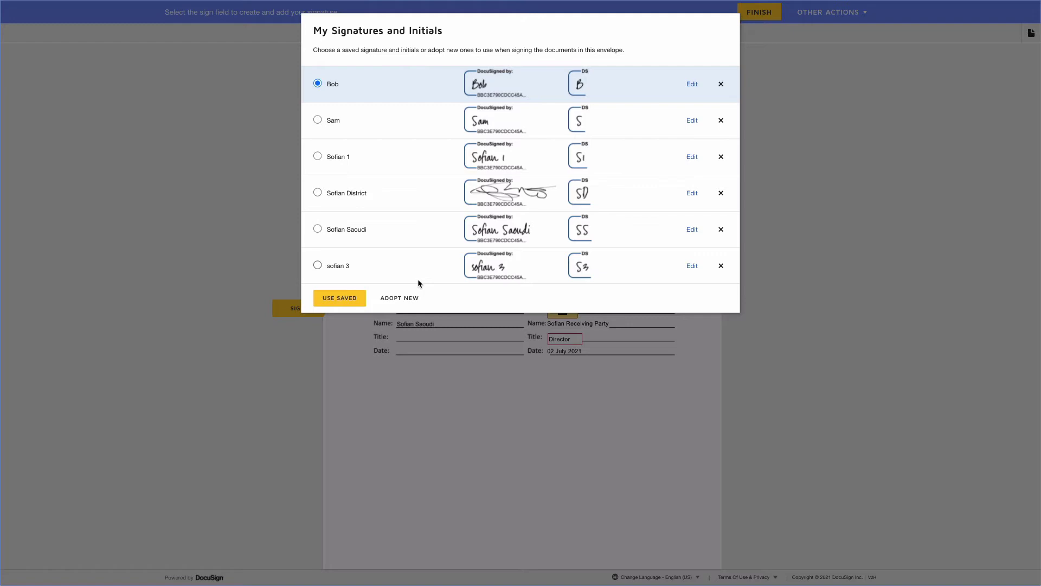
pyautogui.click(340, 303)
pyautogui.click(838, 12)
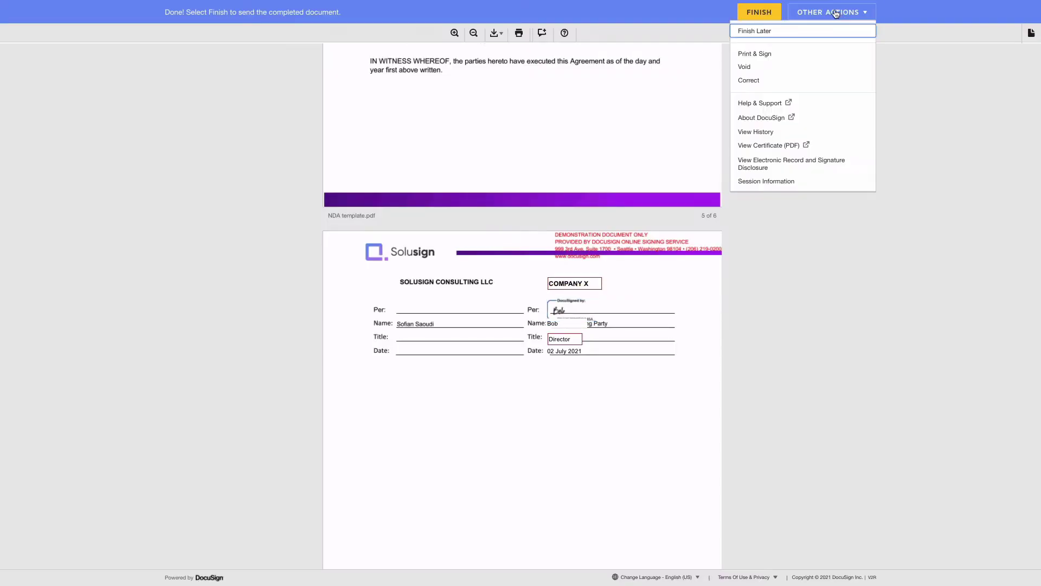
pyautogui.click(747, 68)
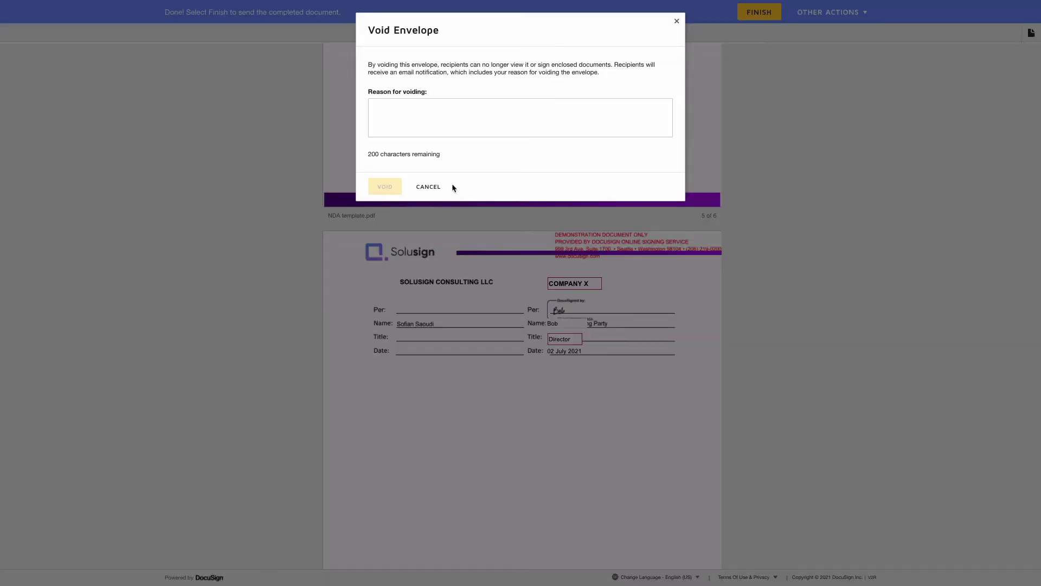
# Step: Void the envelope with reason 'test', then save and close the NDA template
pyautogui.click(403, 118)
pyautogui.write('test')
pyautogui.click(396, 185)
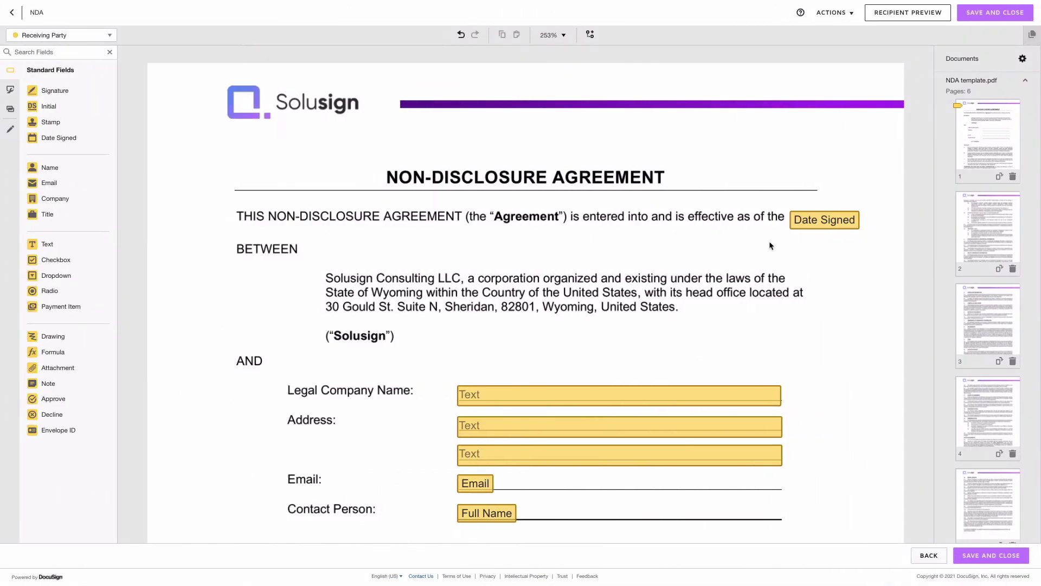
pyautogui.click(989, 557)
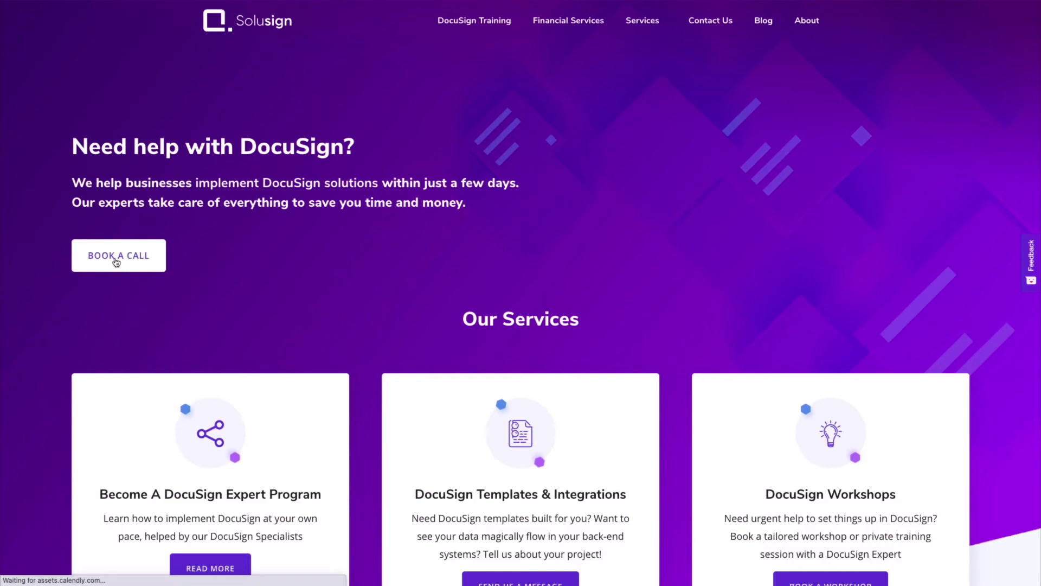
pyautogui.click(120, 263)
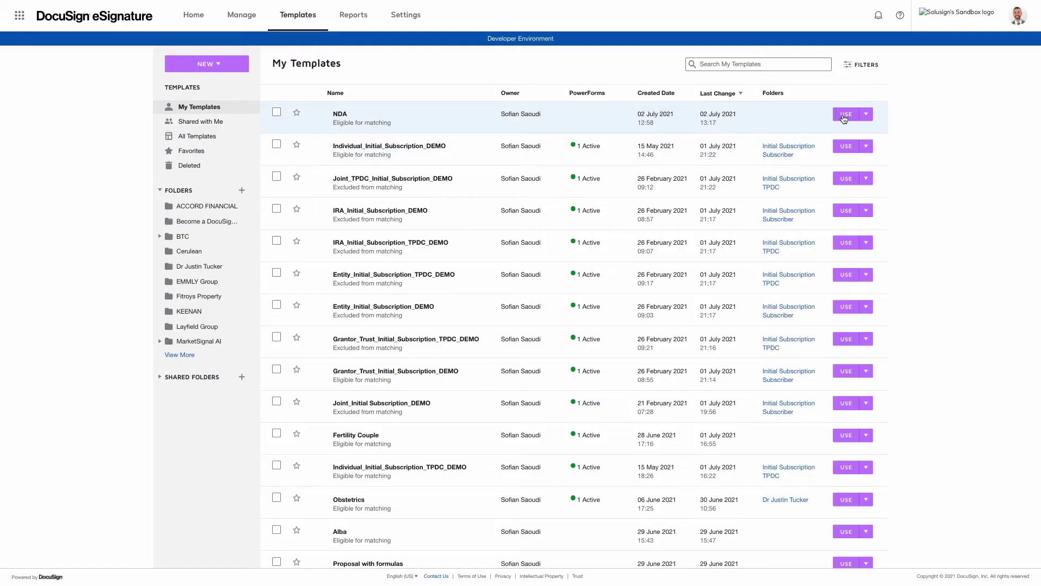
# Step: Reopen the NDA template and advance to its field editor
pyautogui.click(845, 116)
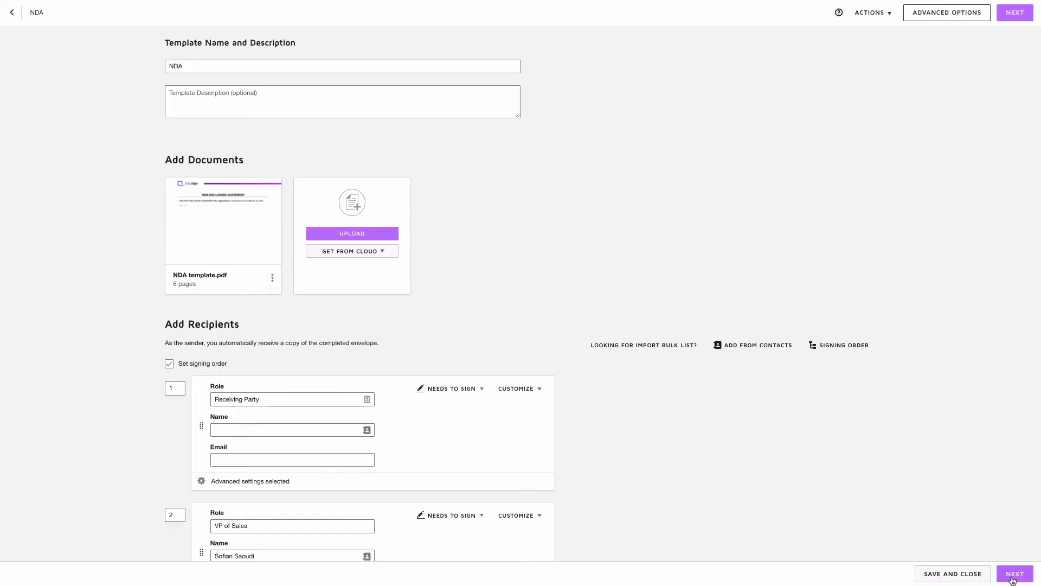
pyautogui.click(1014, 574)
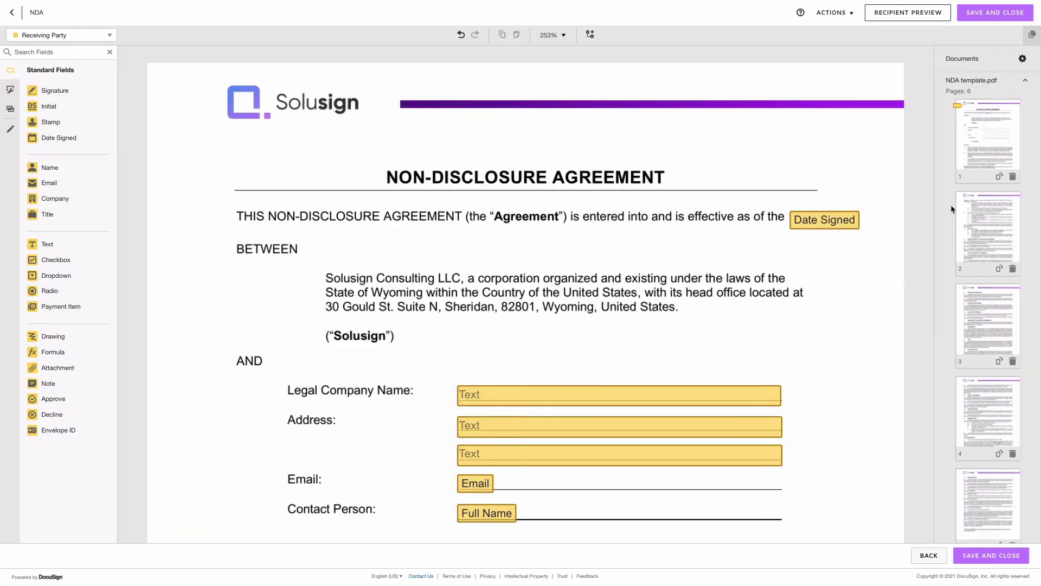
# Step: Change the Date Signed field's Pixels from Top from 120 to 118
pyautogui.click(834, 223)
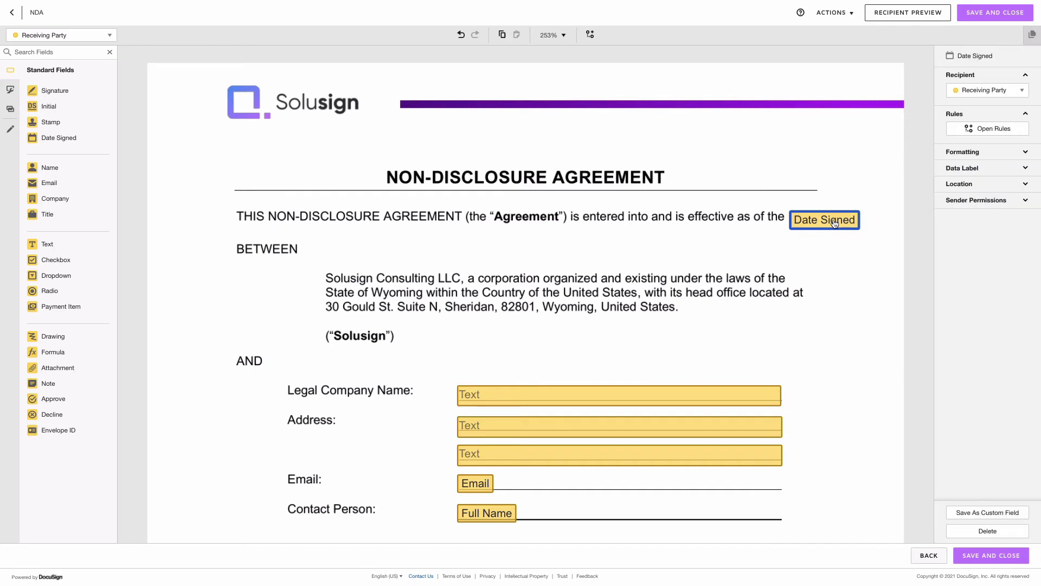
pyautogui.click(967, 189)
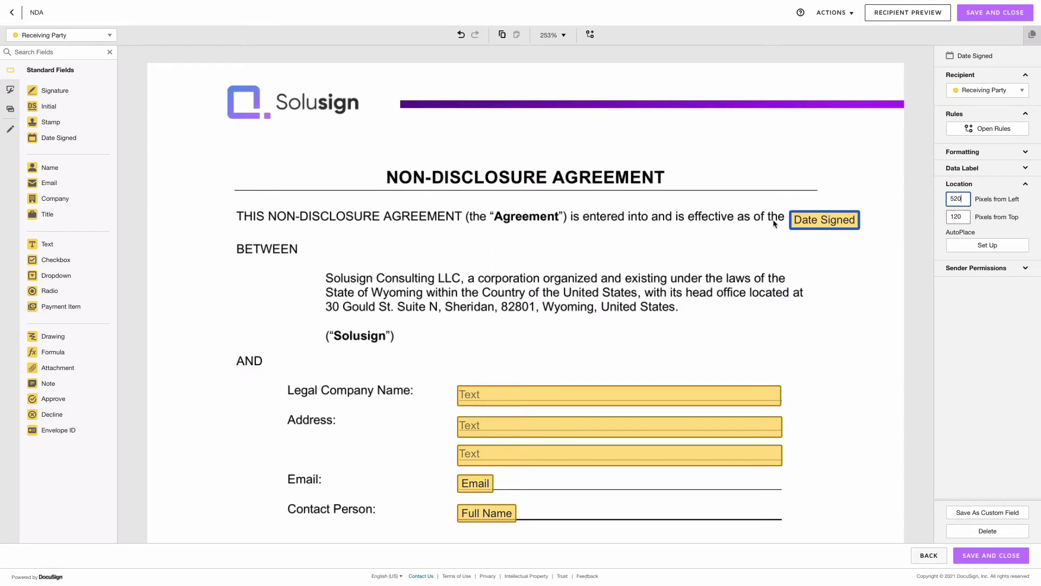
pyautogui.click(963, 218)
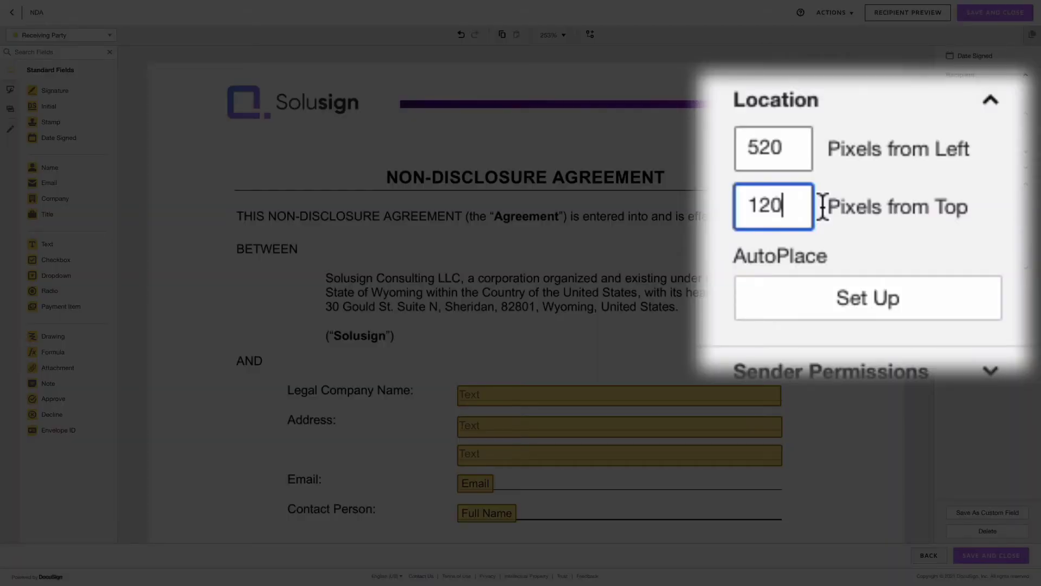
pyautogui.press('BackSpace')
pyautogui.press('BackSpace')
pyautogui.write('18')
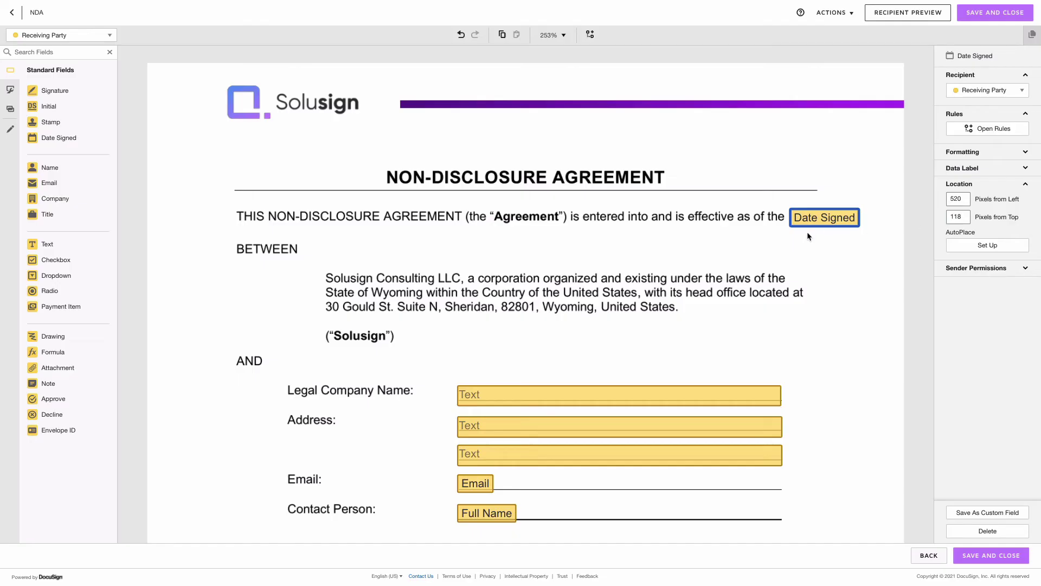
pyautogui.click(779, 216)
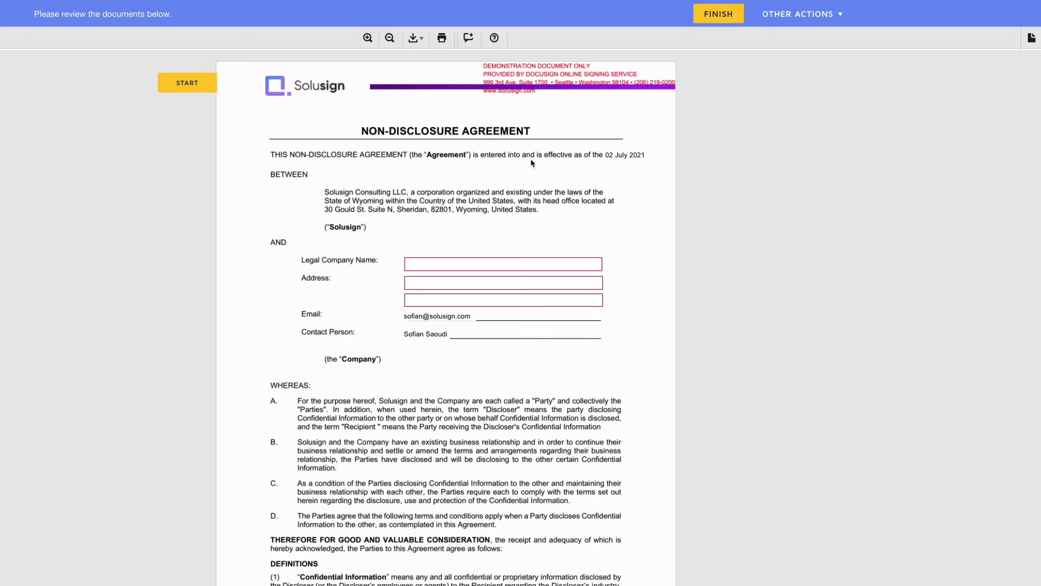
# Step: Enter COMPANY C with address lines '123 Main St' and 'Surry Hills NSW 3020'
pyautogui.scroll(-5, 574, 297)
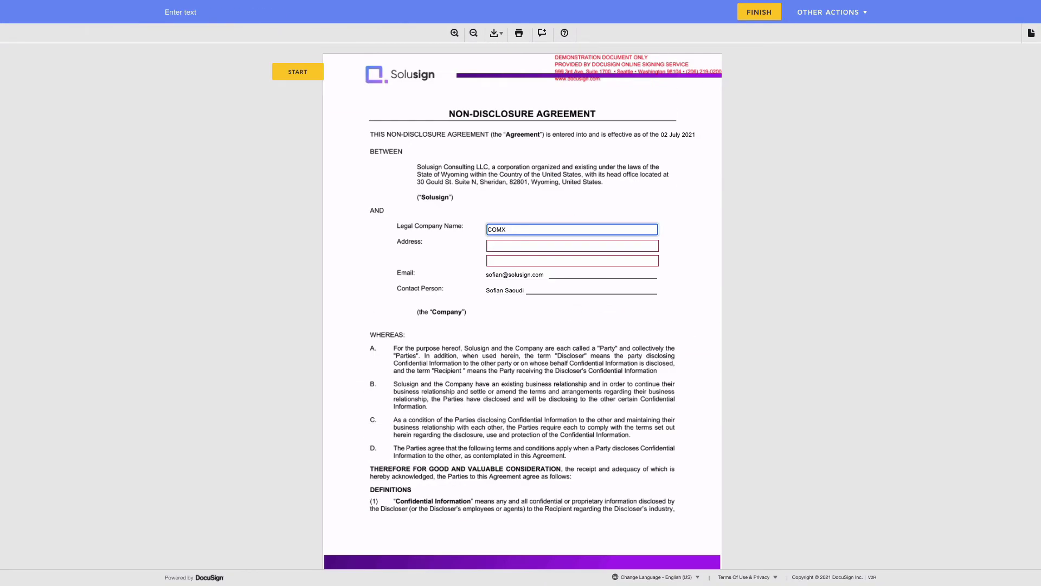
pyautogui.press('BackSpace')
pyautogui.write('PANY C')
pyautogui.press('Tab')
pyautogui.write('123 Main St')
pyautogui.press('Tab')
pyautogui.write('Surry Hills NSW 3020')
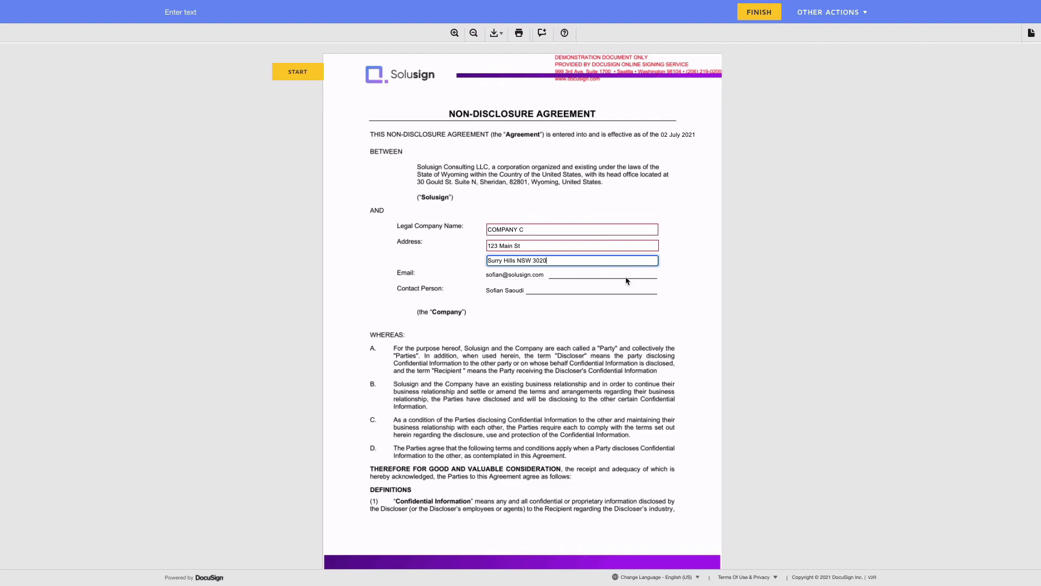
pyautogui.press('Tab')
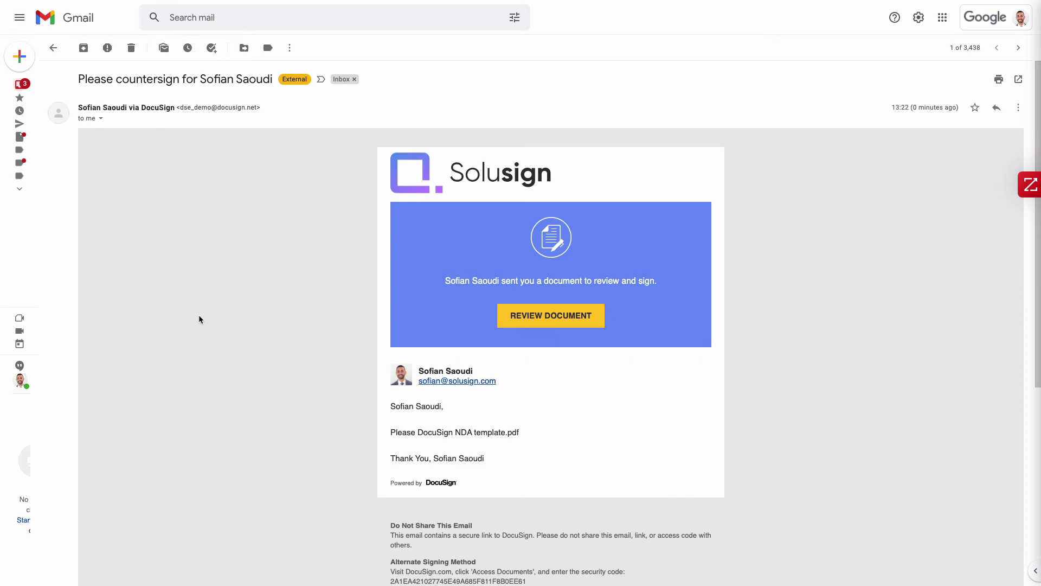
# Step: Open the 'Please countersign' DocuSign email in Gmail and follow its REVIEW DOCUMENT link
pyautogui.moveTo(78, 79); pyautogui.dragTo(202, 74)
pyautogui.click(187, 80)
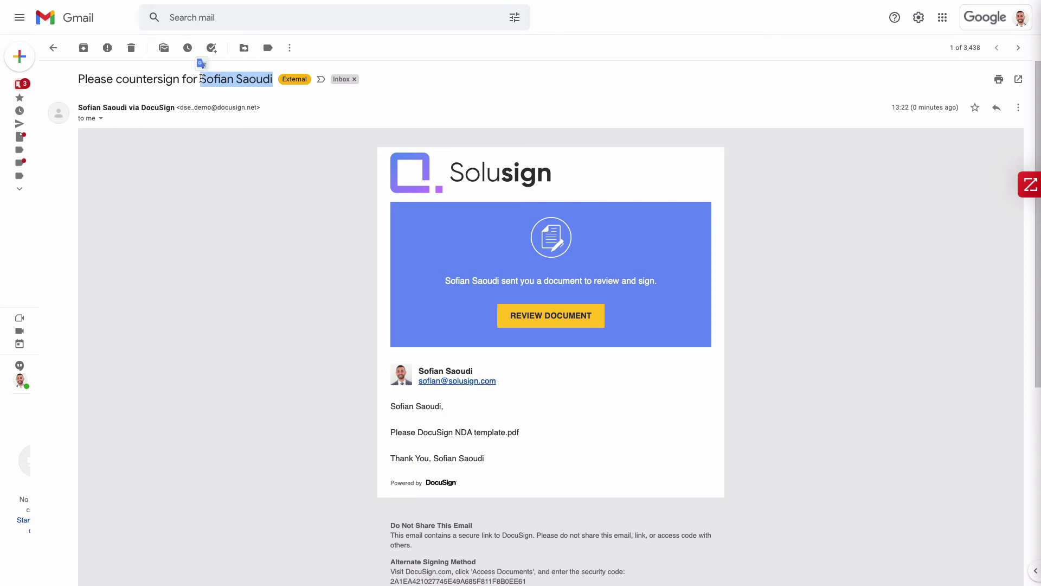
pyautogui.click(202, 78)
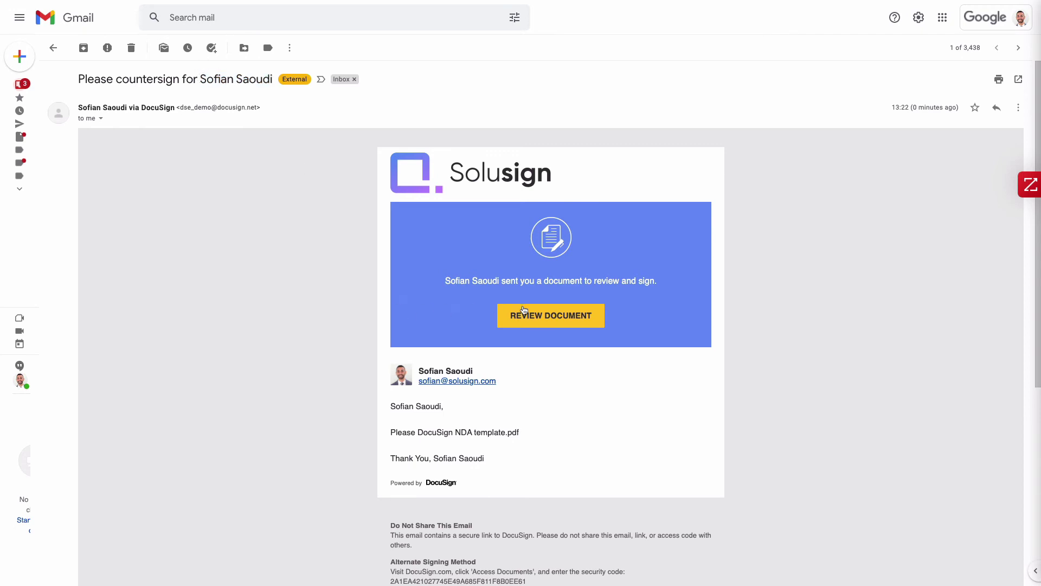
pyautogui.click(567, 320)
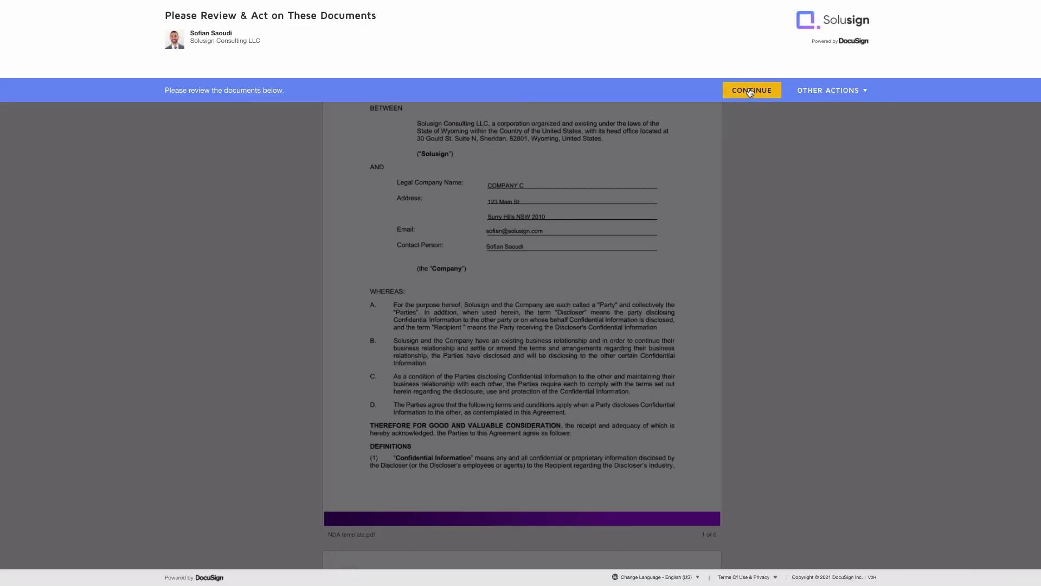
# Step: Sign the page 5 field for Solusign Consulting, finish, and return to the Templates list
pyautogui.click(751, 89)
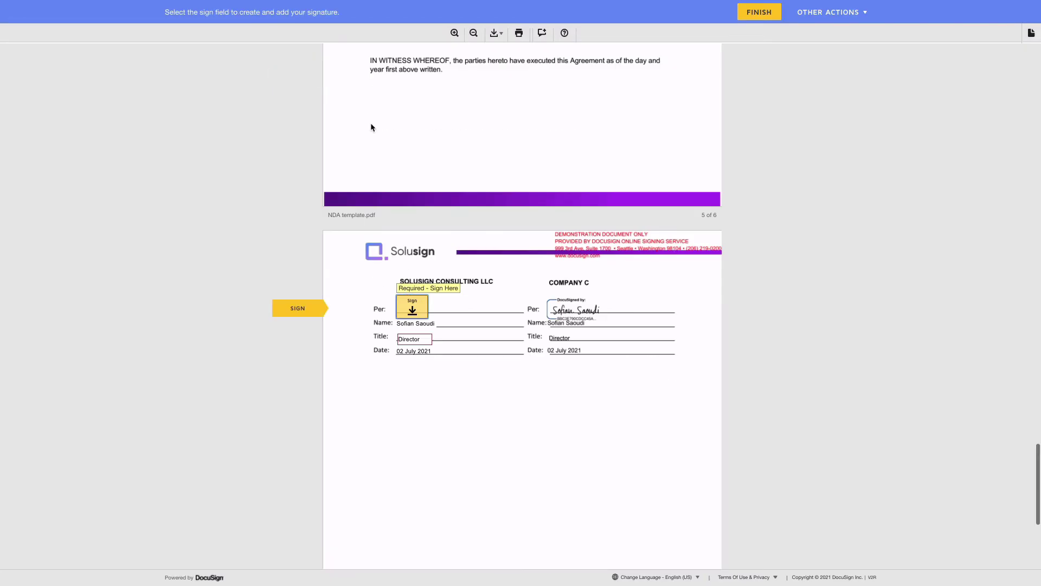
pyautogui.click(406, 299)
pyautogui.click(759, 12)
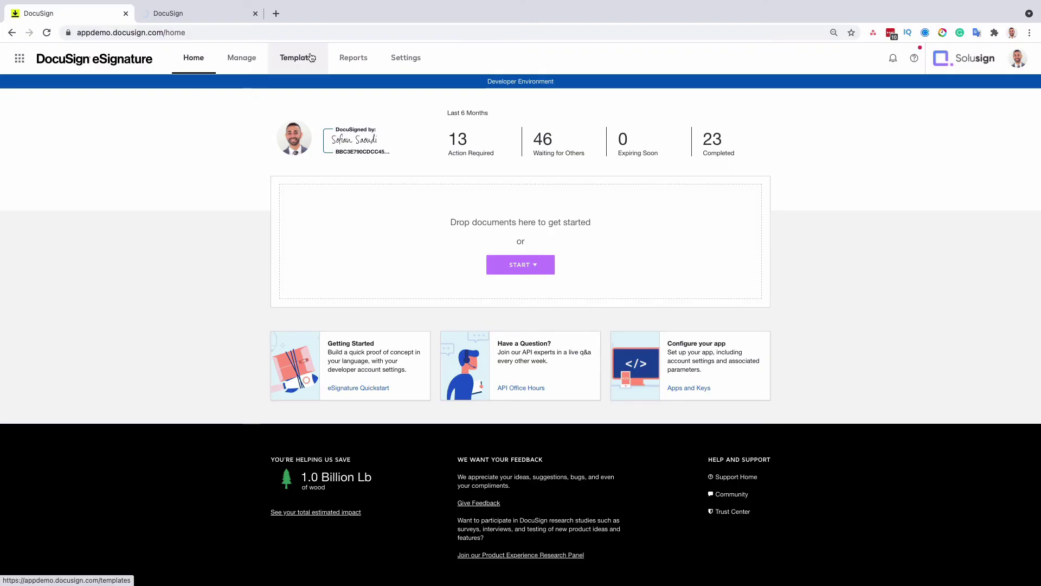
pyautogui.click(298, 57)
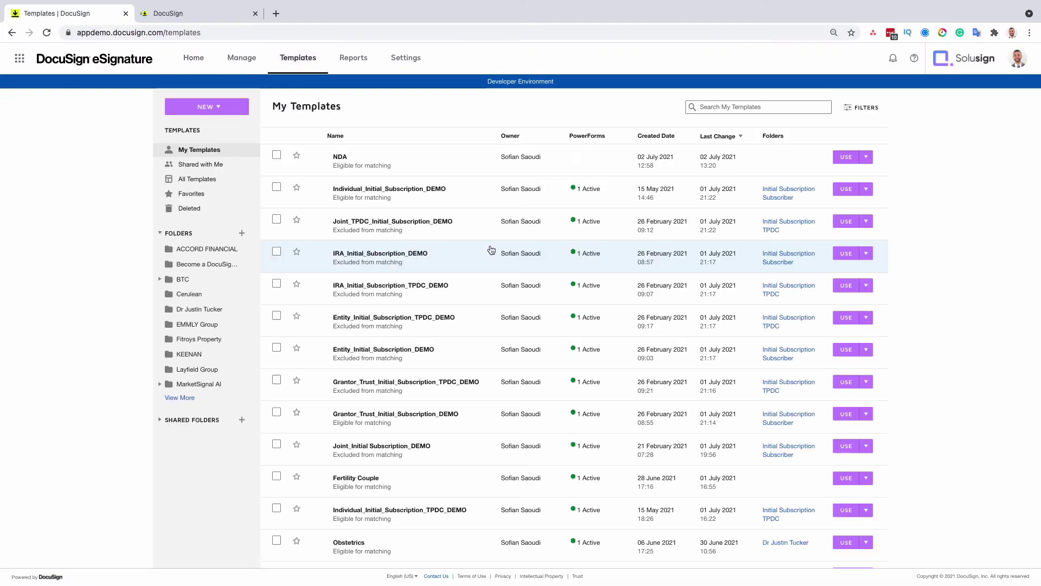
# Step: Download the NDA template zip and upload it into the second account's templates
pyautogui.click(866, 157)
pyautogui.click(814, 293)
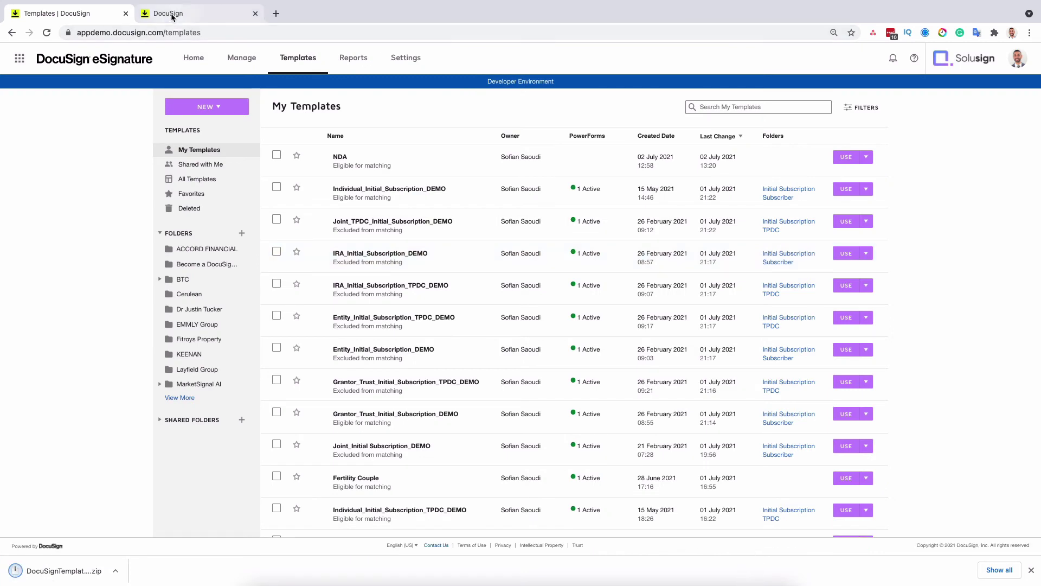
pyautogui.click(172, 16)
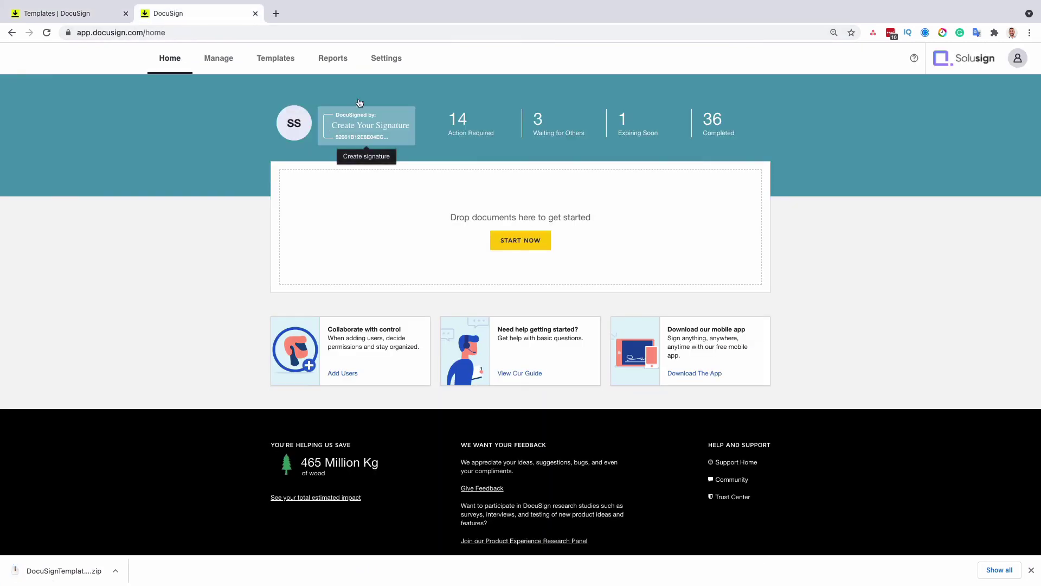
pyautogui.click(275, 58)
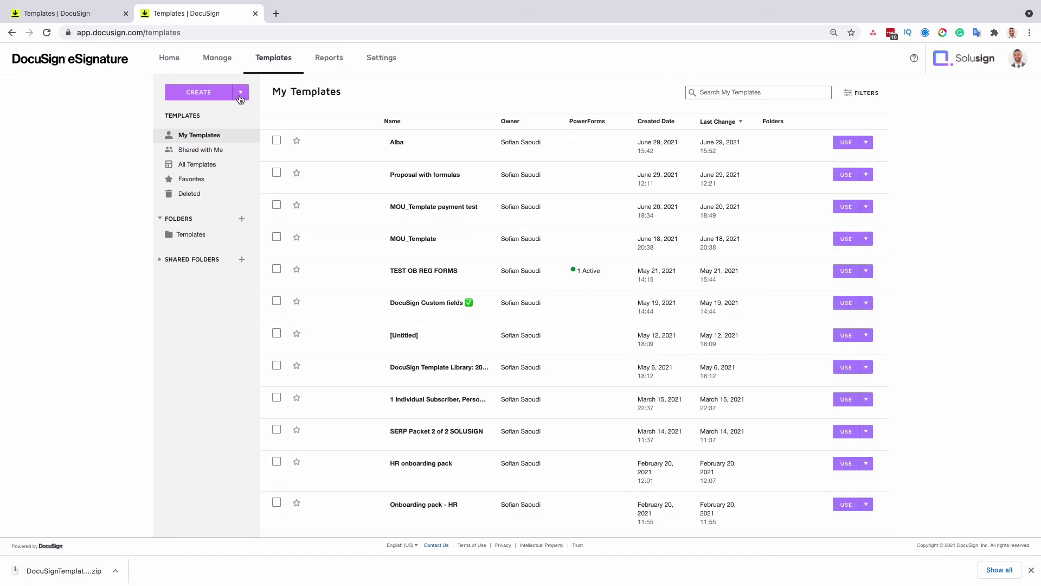
pyautogui.click(240, 96)
pyautogui.click(226, 112)
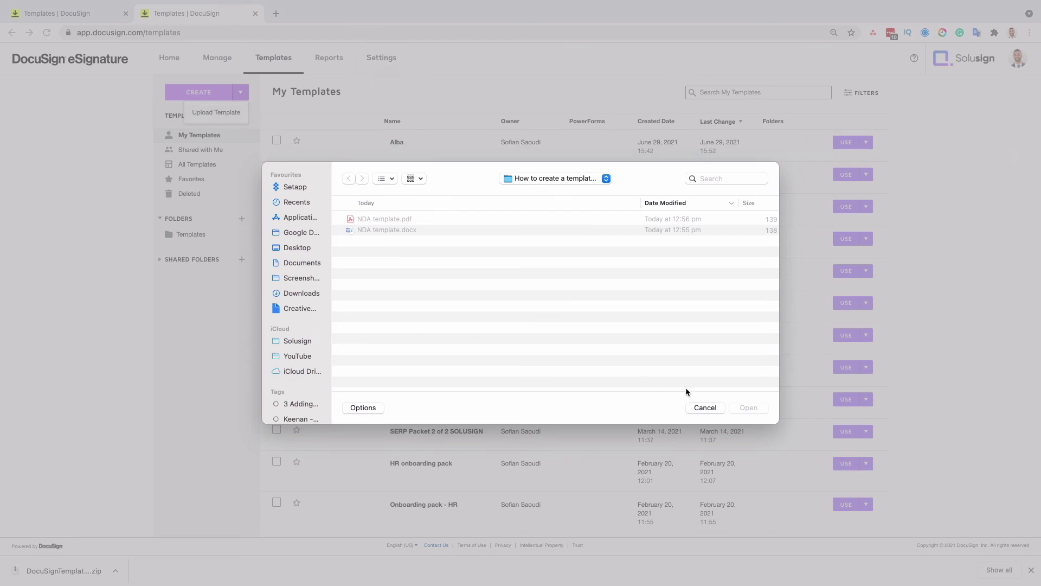
pyautogui.click(705, 408)
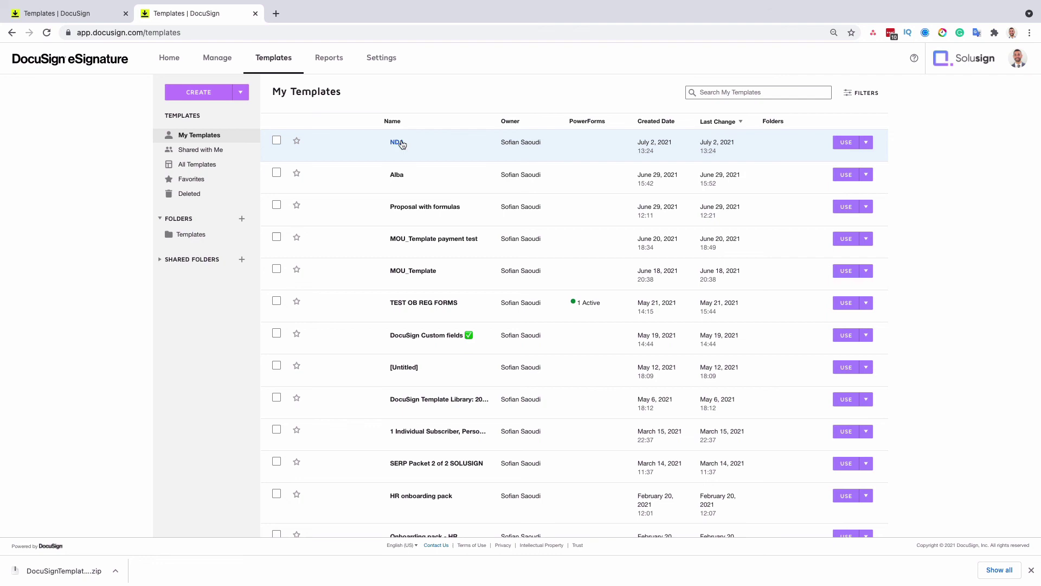
pyautogui.click(867, 142)
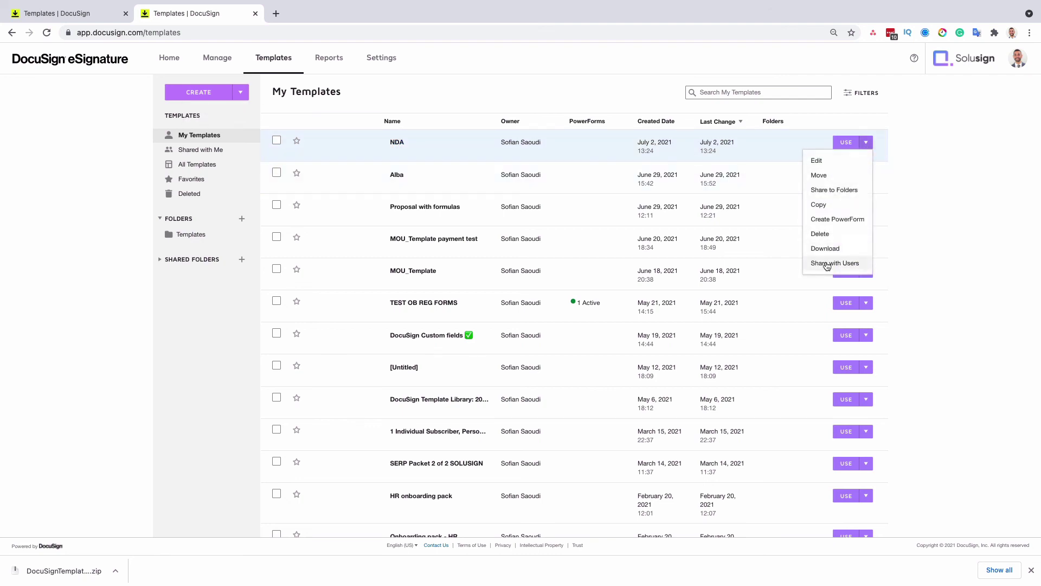